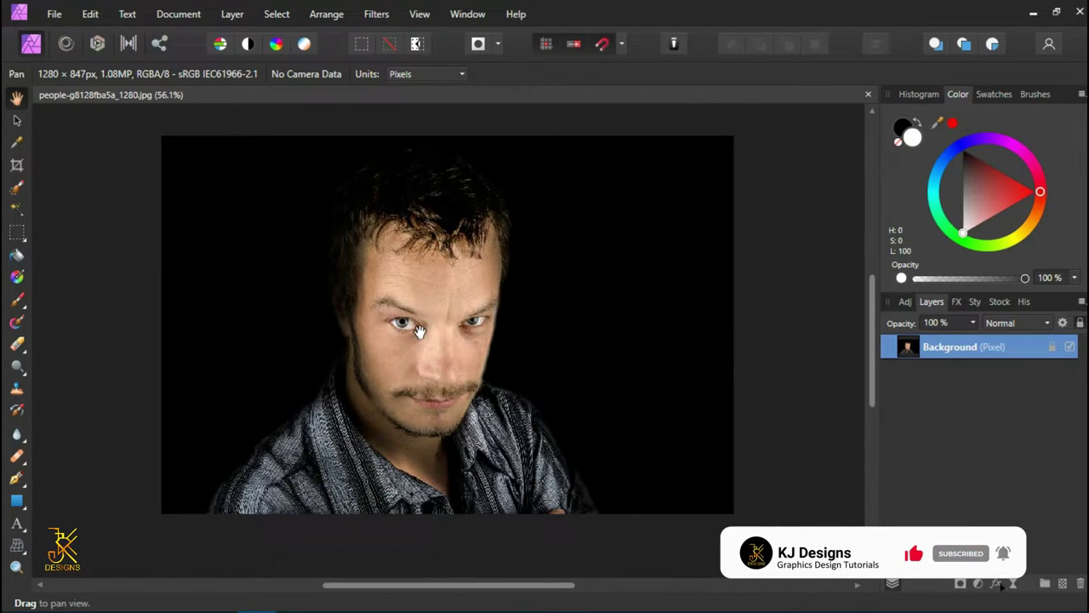
# Zoom to about 362% on the portrait and centre both blocky eyes in view.
pyautogui.scroll(1, 421, 335)
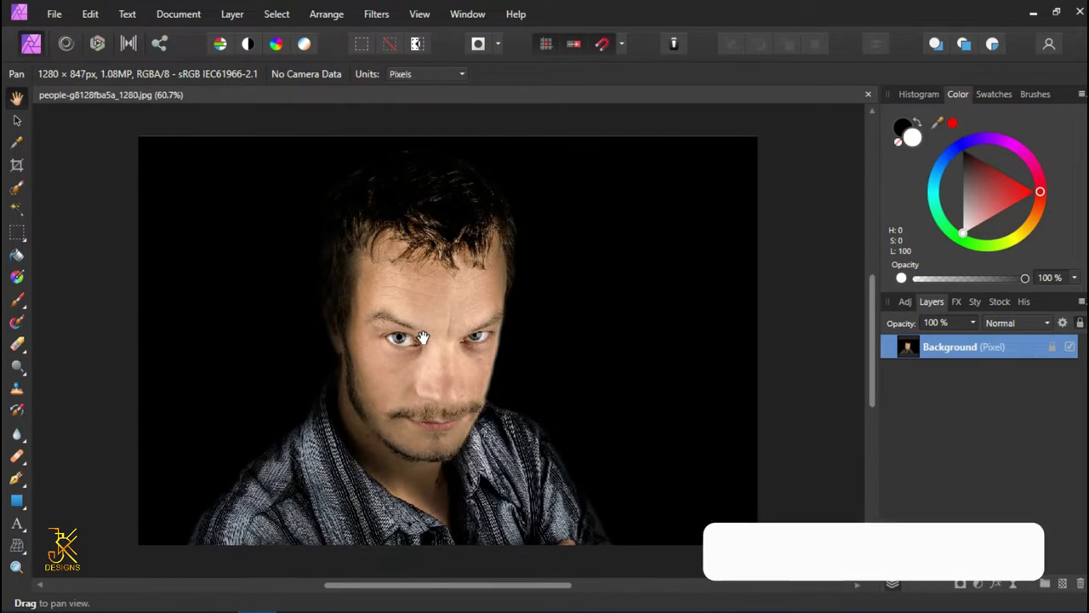
pyautogui.scroll(3, 417, 349)
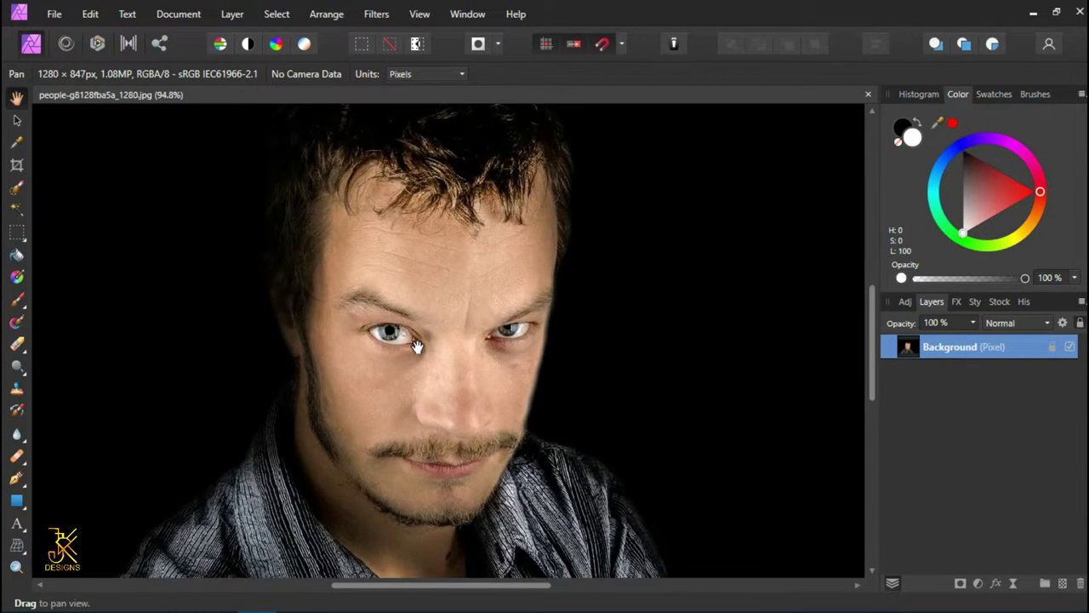
pyautogui.scroll(7, 417, 344)
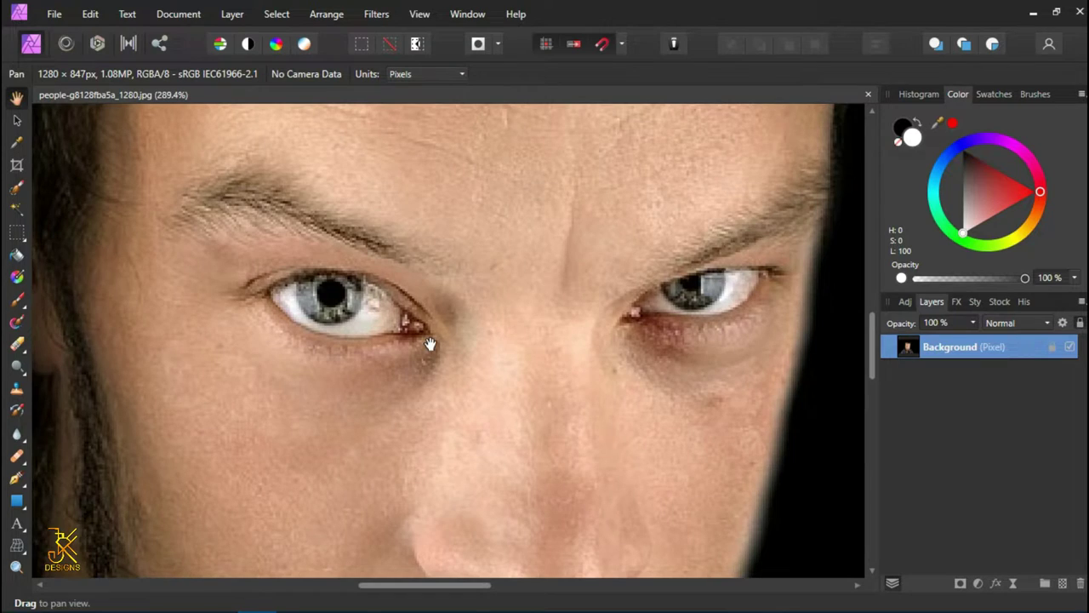
pyautogui.moveTo(503, 299); pyautogui.dragTo(502, 355)
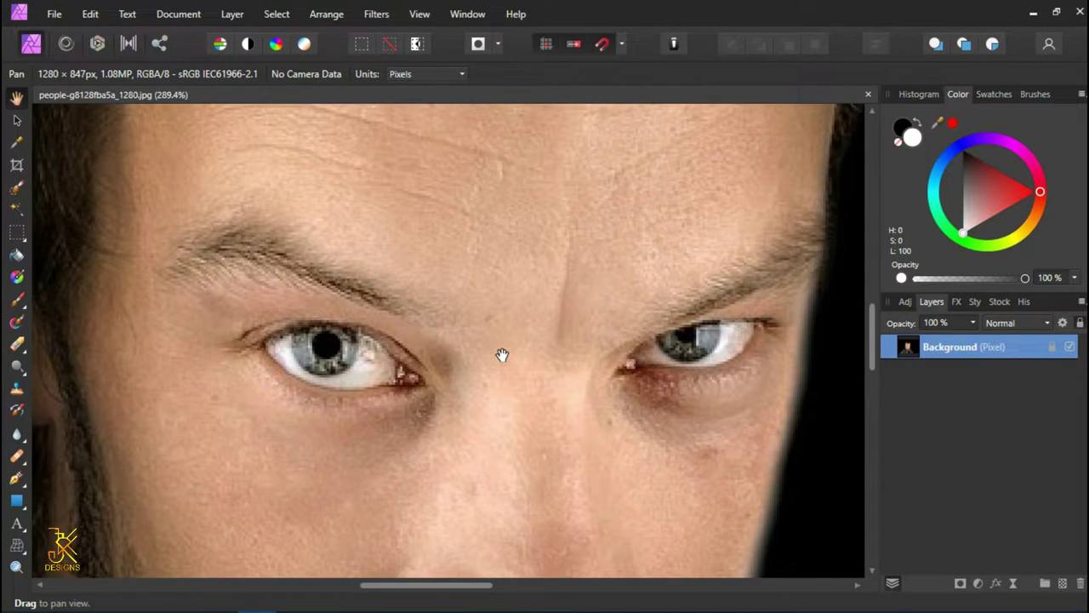
pyautogui.scroll(1, 502, 355)
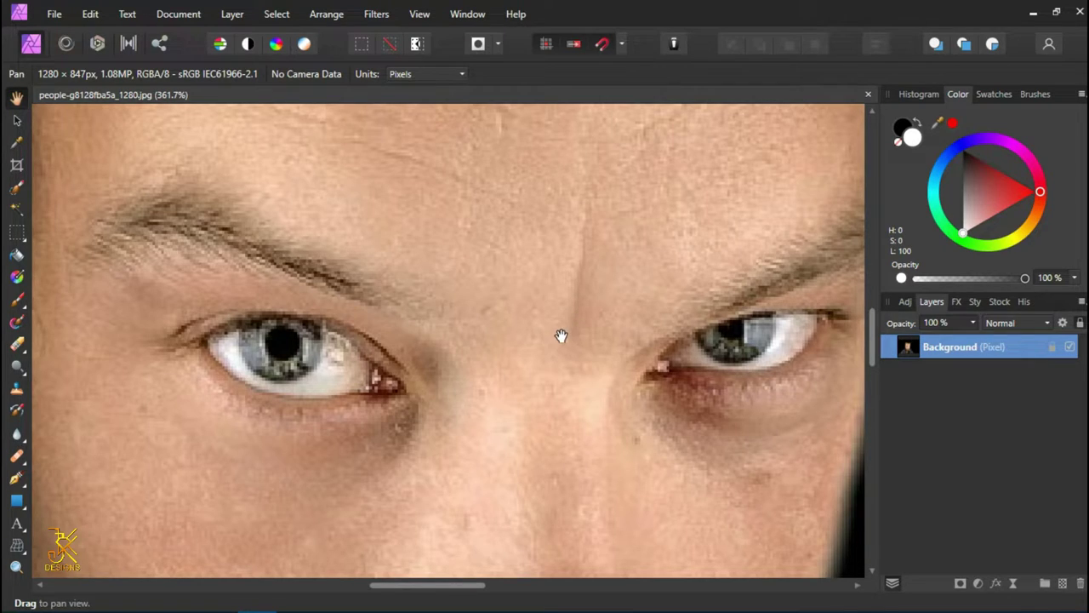
# Copy the Background layer and paste it into a new document with New From Clipboard.
pyautogui.rightClick(982, 348)
pyautogui.click(932, 34)
pyautogui.click(55, 15)
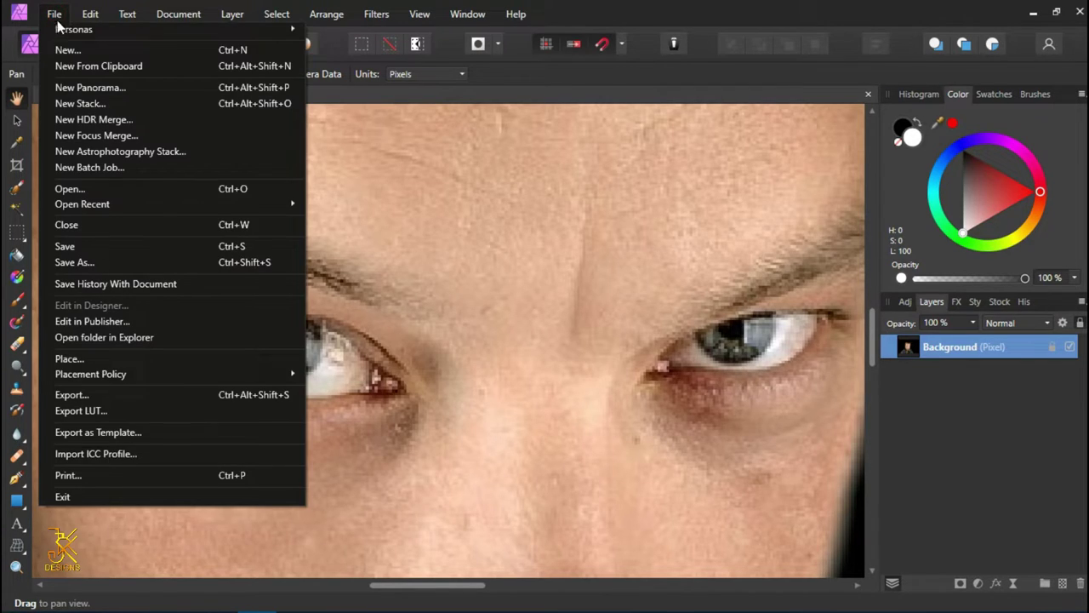
pyautogui.click(94, 68)
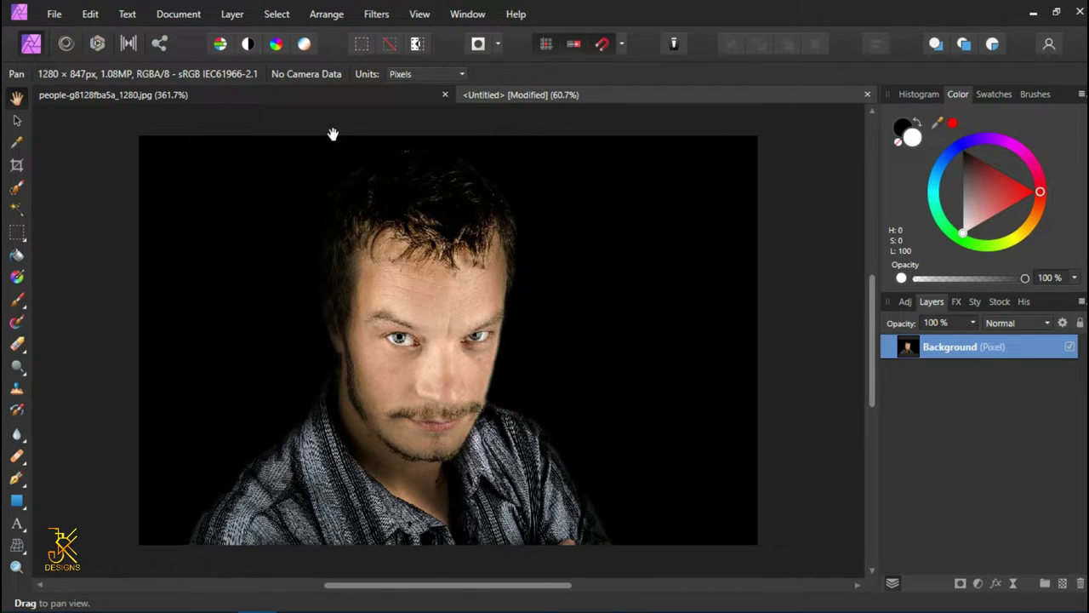
# In Resize Document, replace the 1280 px width with 2000, giving 2000 × 1323.4 px.
pyautogui.click(181, 12)
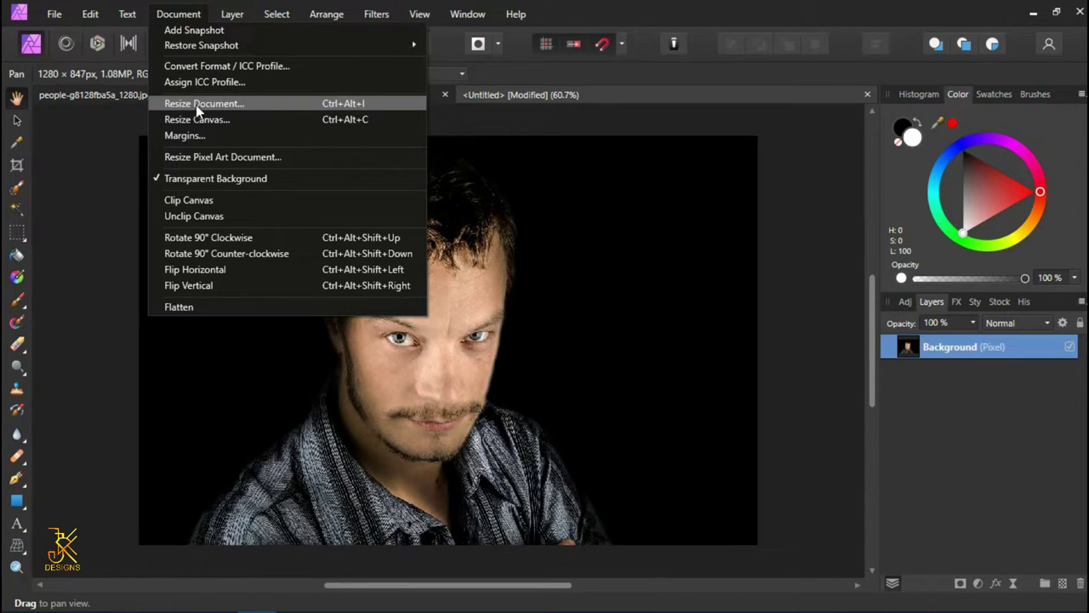
pyautogui.click(226, 103)
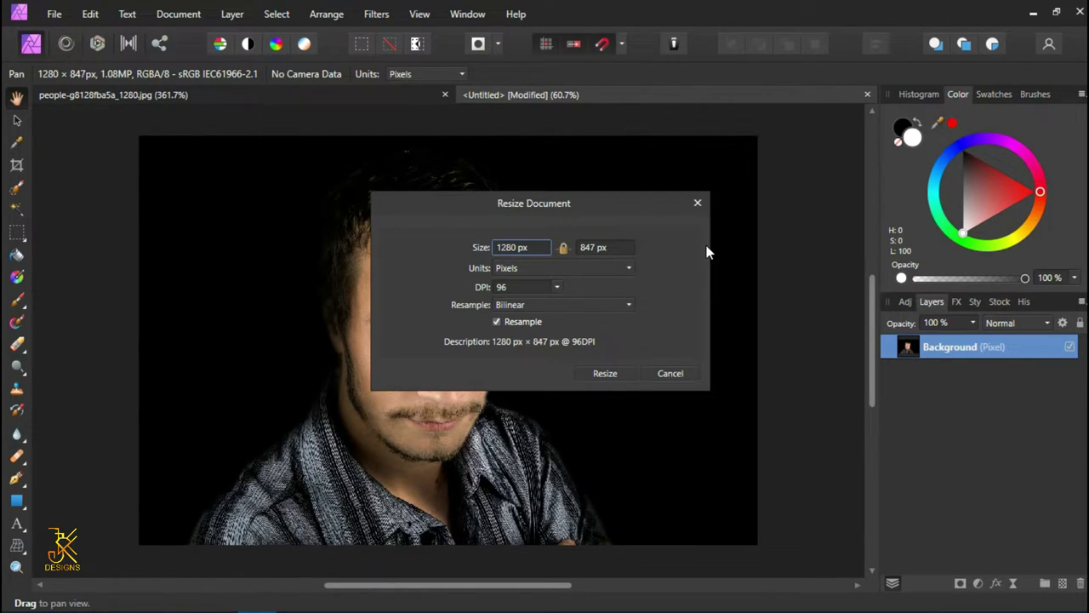
pyautogui.doubleClick(520, 247)
pyautogui.write('2000')
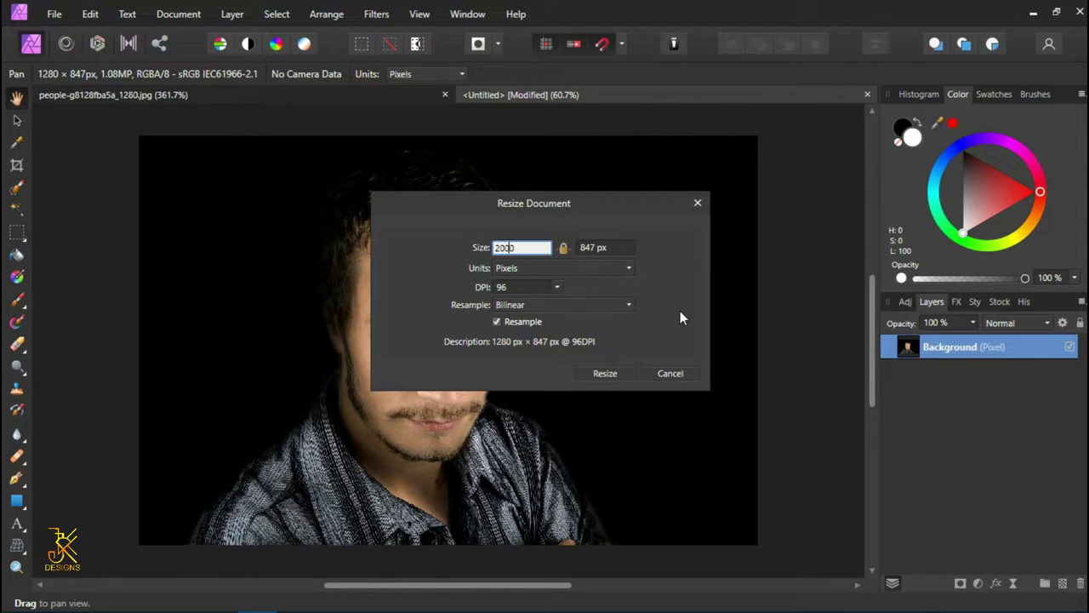
pyautogui.press('Return')
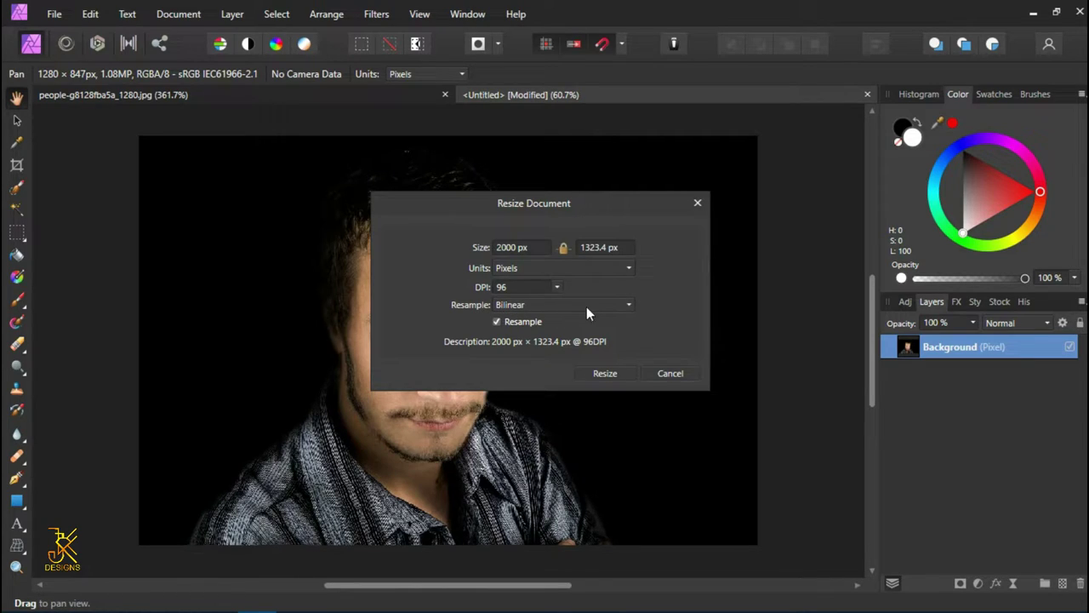
# Switch resampling from Bilinear to Bicubic and apply the 2000 px resize.
pyautogui.click(631, 306)
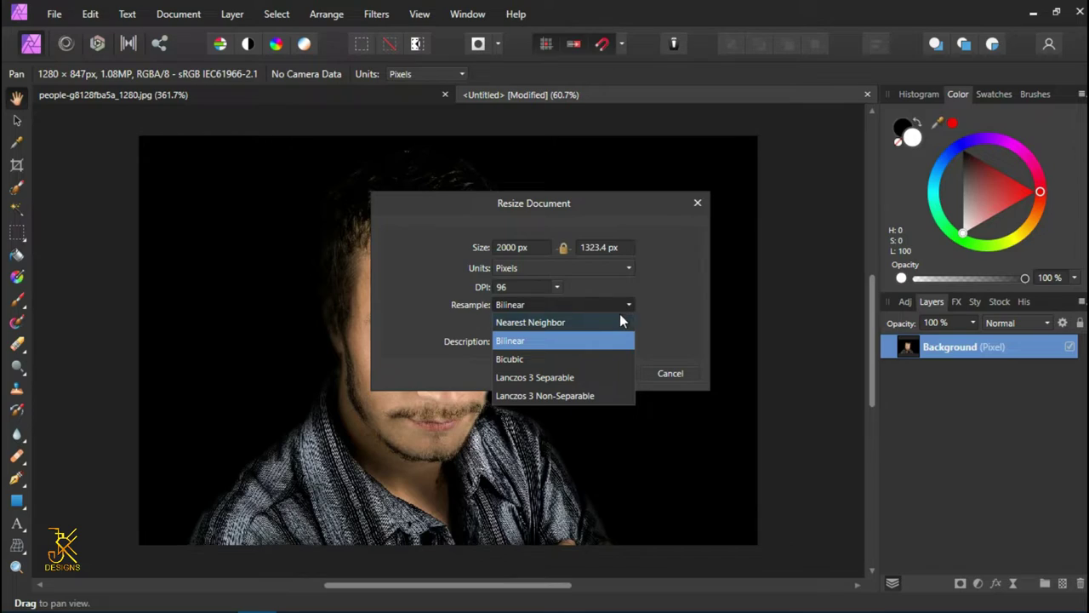
pyautogui.click(517, 362)
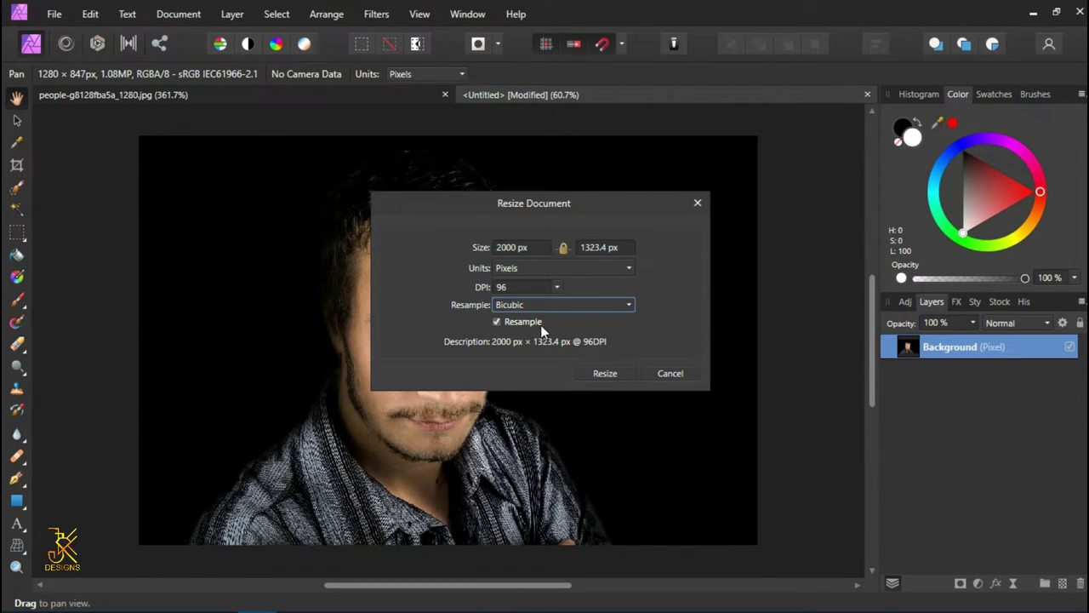
pyautogui.click(604, 375)
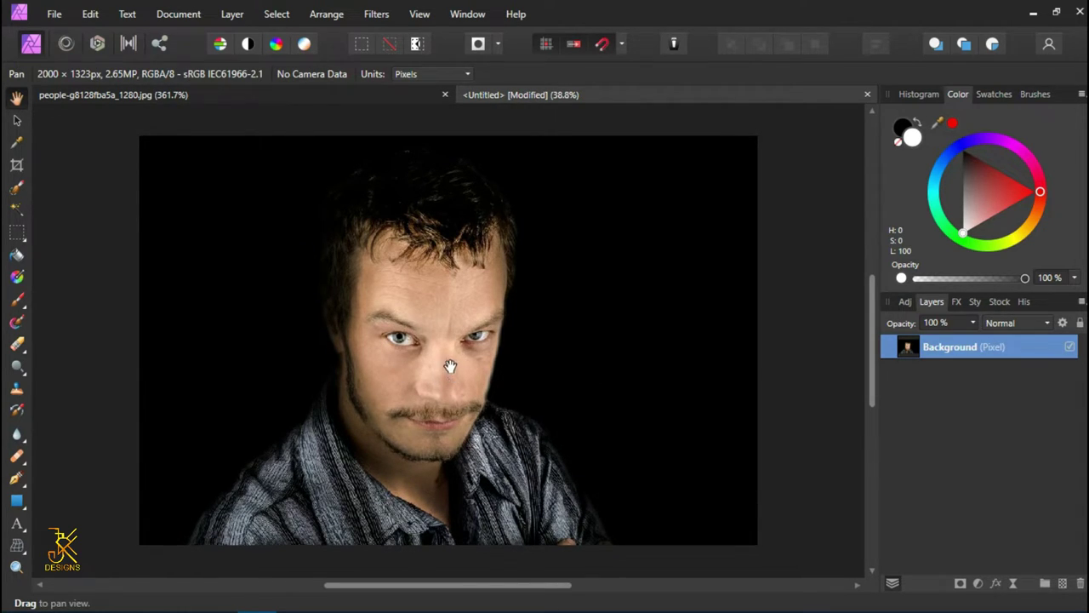
# Compare the upscaled copy with the original portrait, then frame the eyes in the Untitled document.
pyautogui.scroll(10, 450, 366)
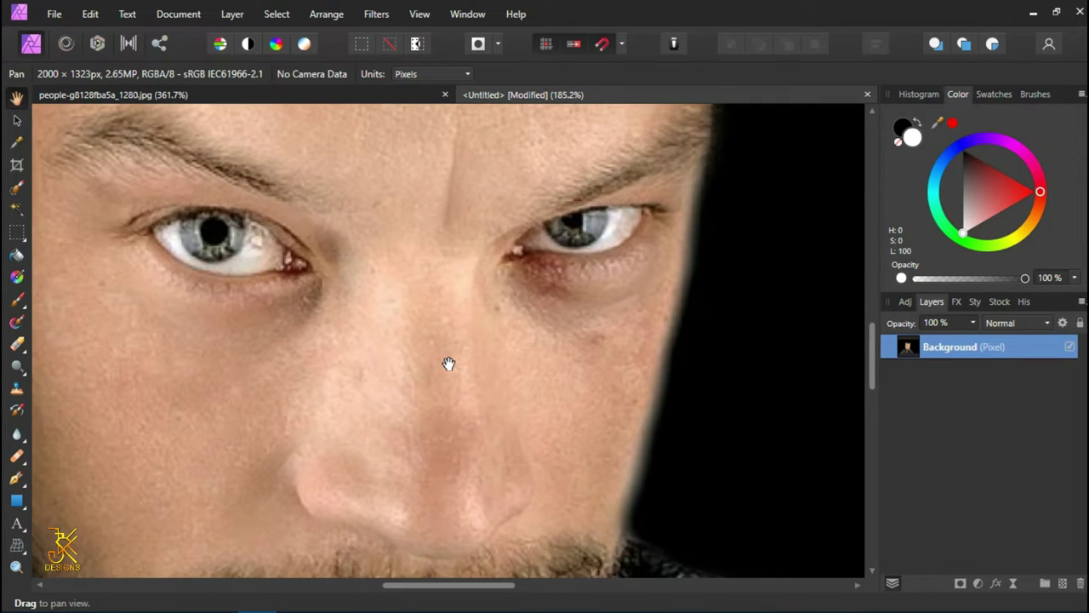
pyautogui.scroll(2, 428, 319)
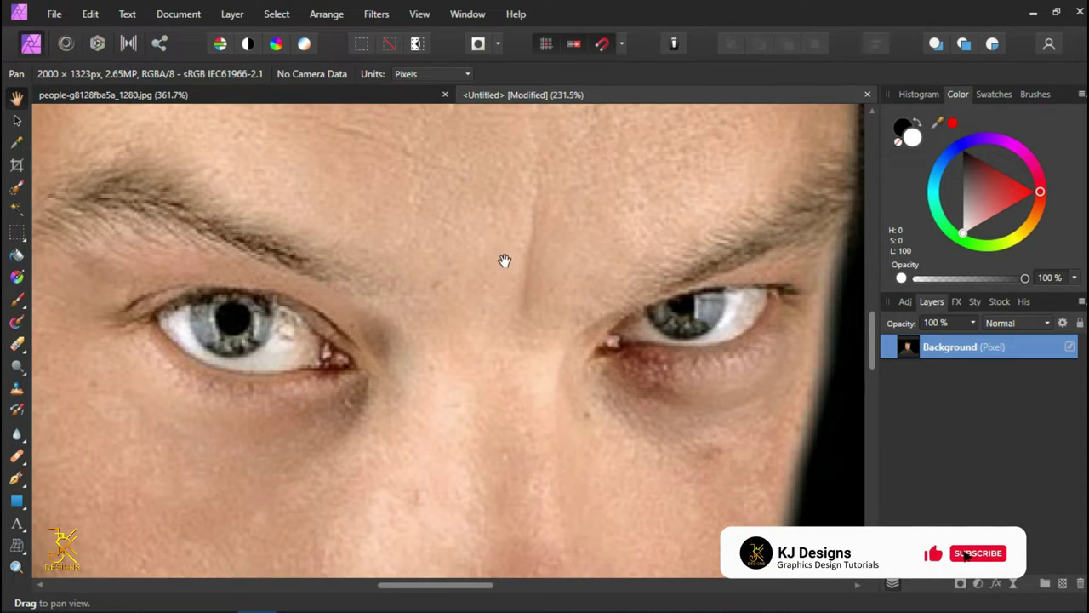
pyautogui.click(405, 99)
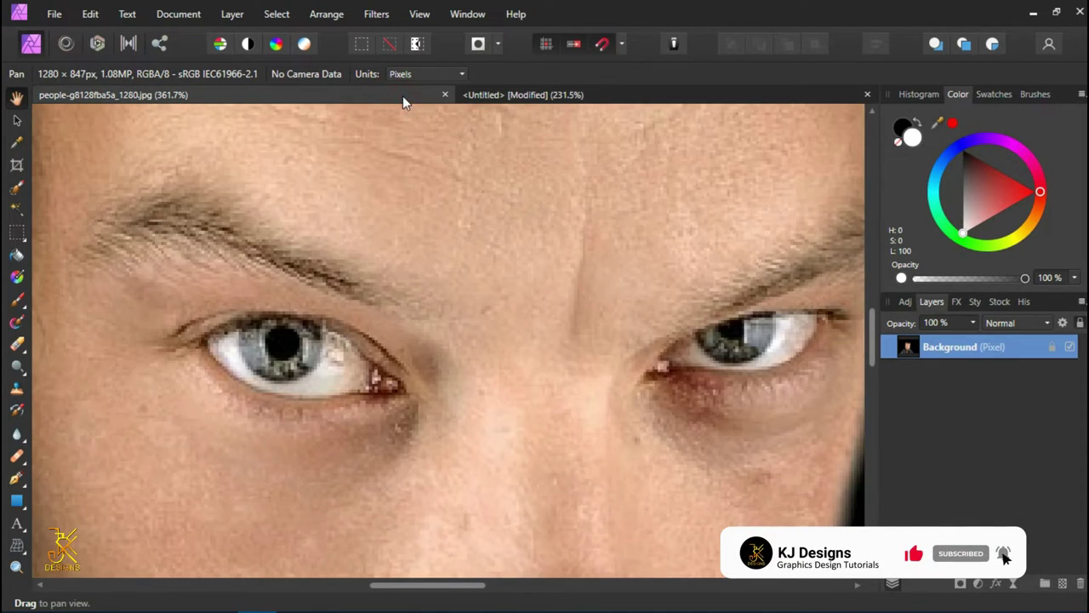
pyautogui.click(536, 98)
pyautogui.scroll(-1, 492, 204)
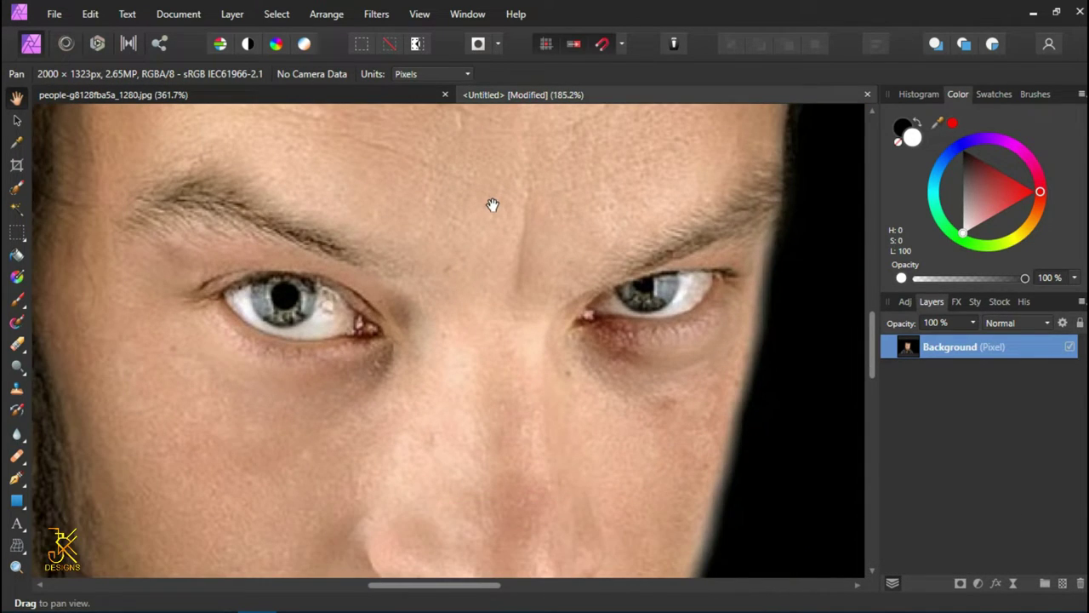
pyautogui.click(336, 94)
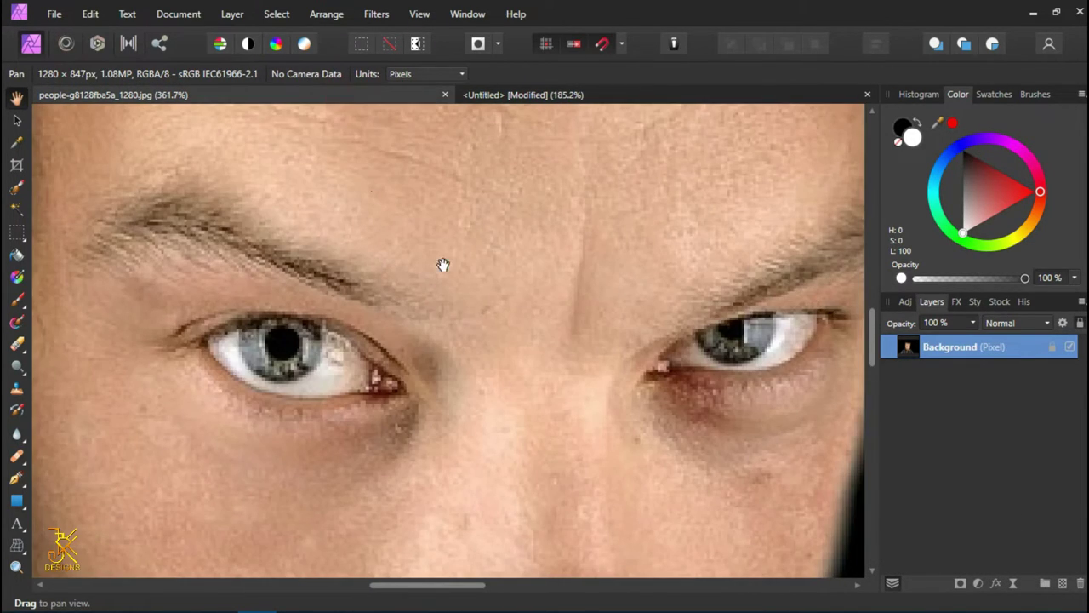
pyautogui.click(534, 97)
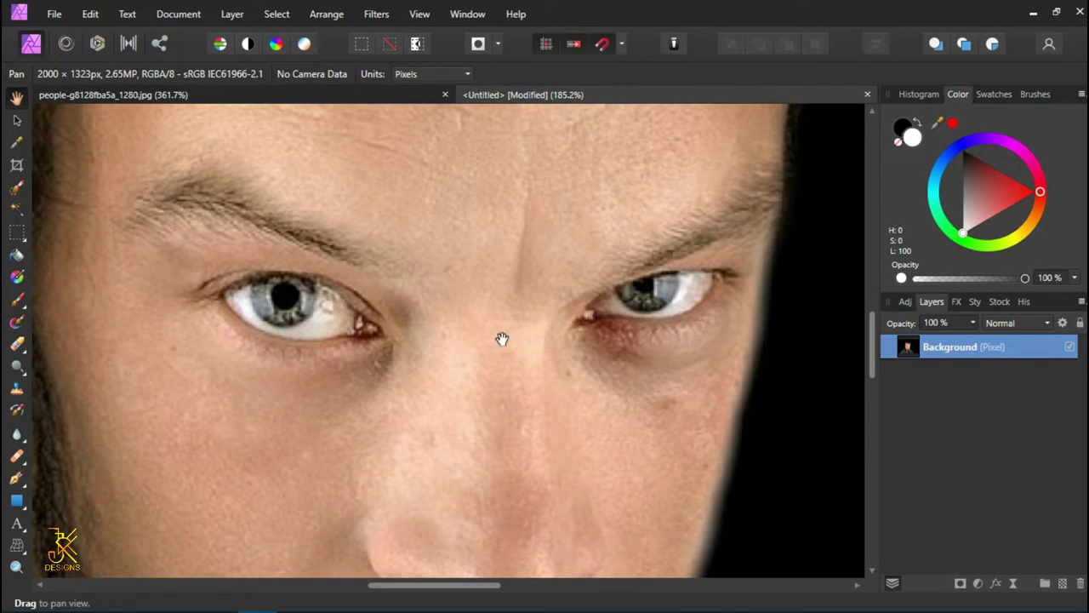
pyautogui.moveTo(423, 321); pyautogui.dragTo(437, 322)
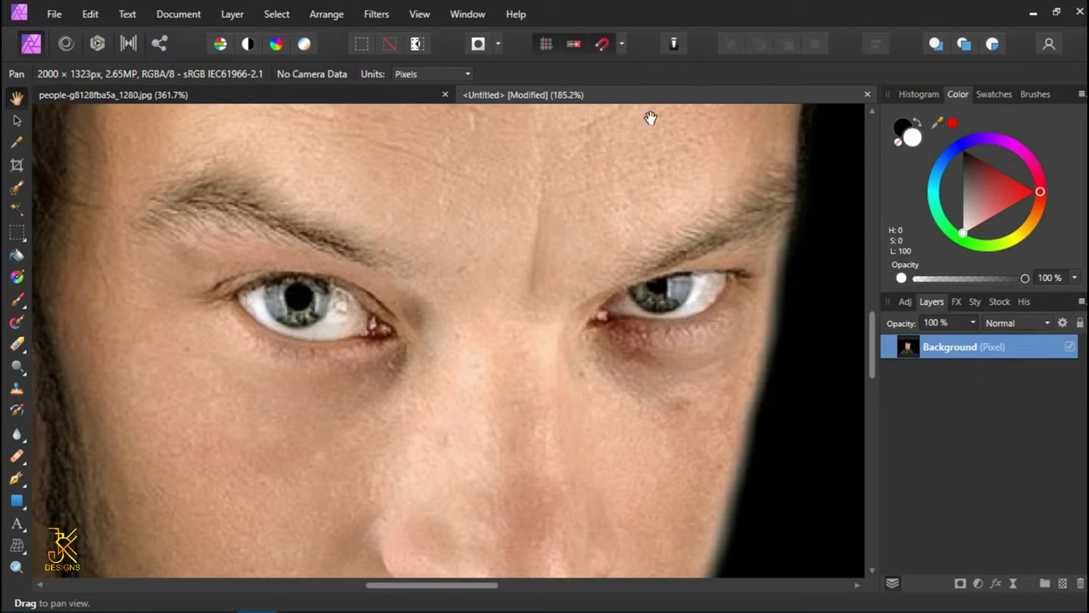
# Add a live High Pass filter to the Background layer with a radius of about 16 px.
pyautogui.doubleClick(954, 349)
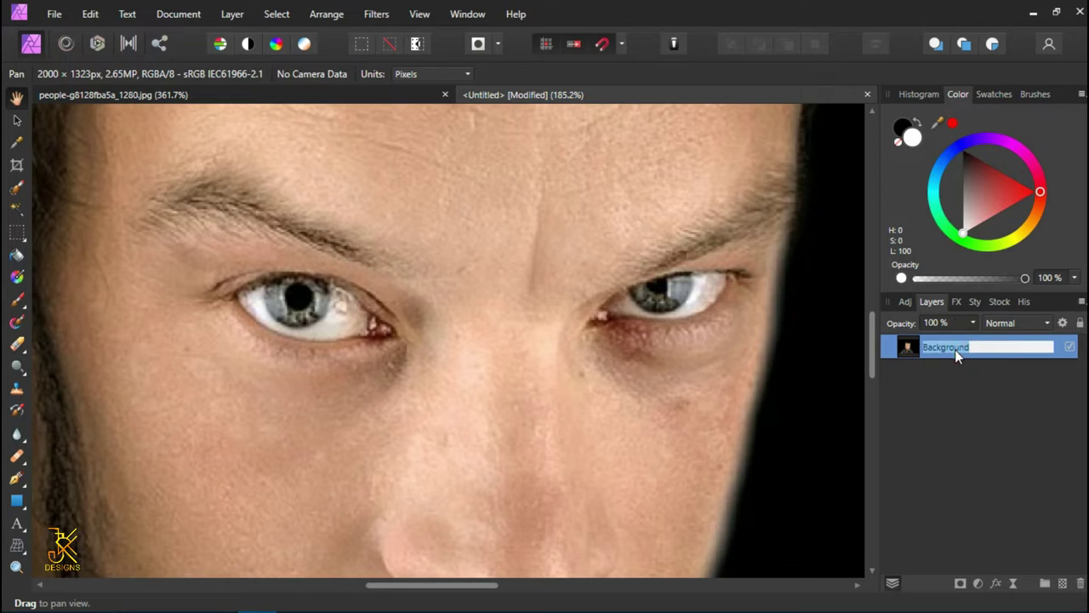
pyautogui.click(935, 390)
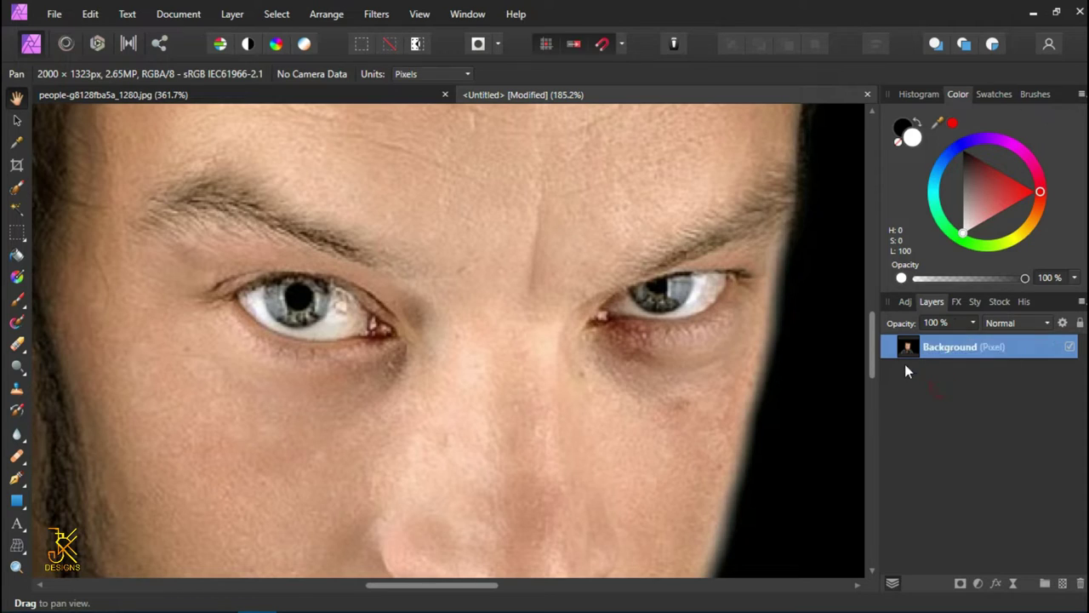
pyautogui.click(1014, 584)
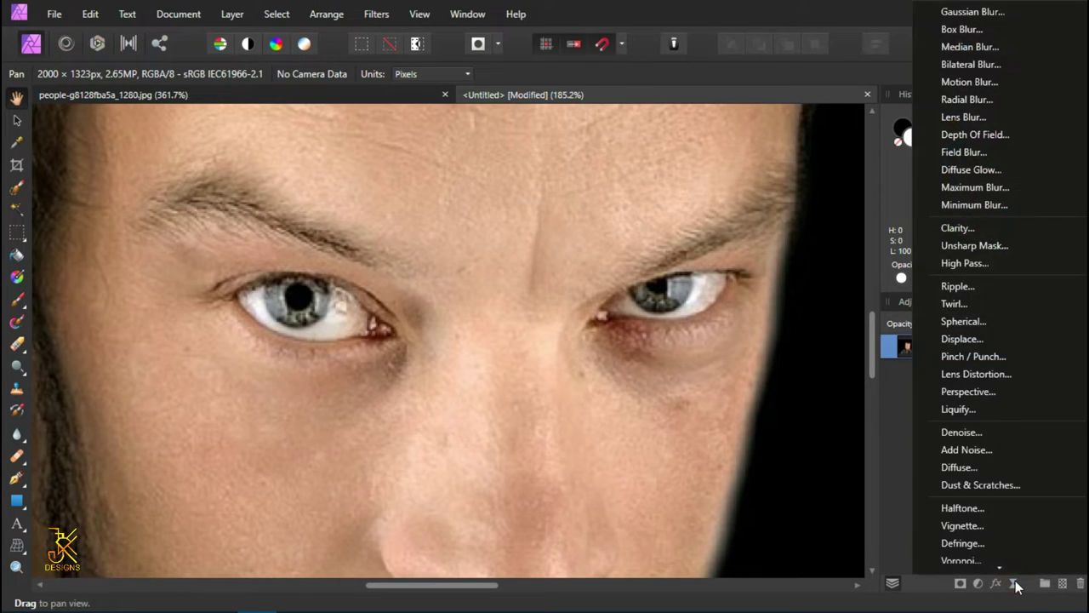
pyautogui.click(981, 269)
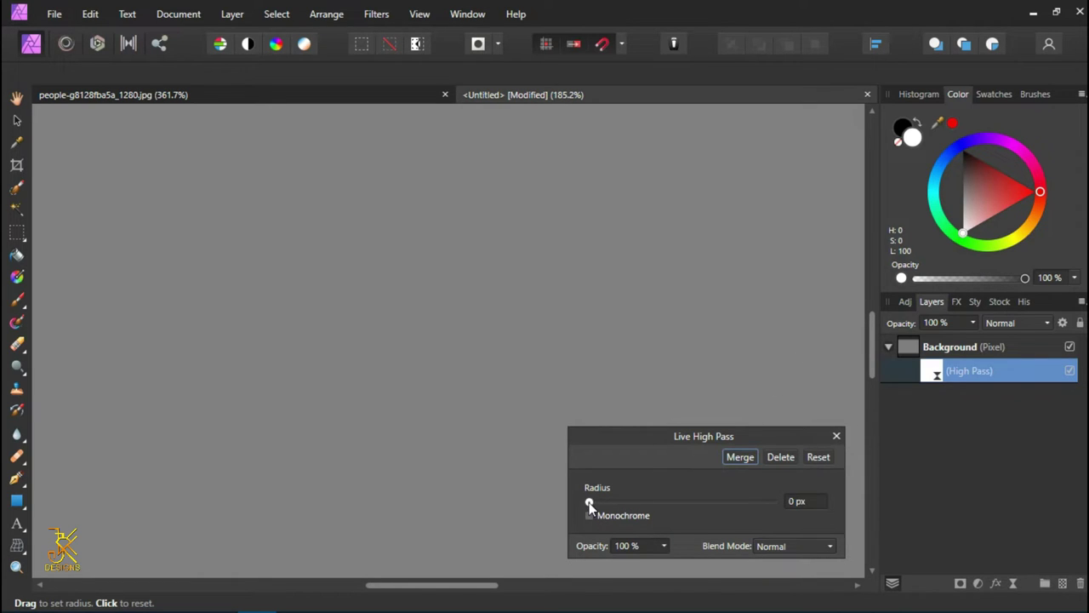
pyautogui.moveTo(619, 504); pyautogui.dragTo(683, 508)
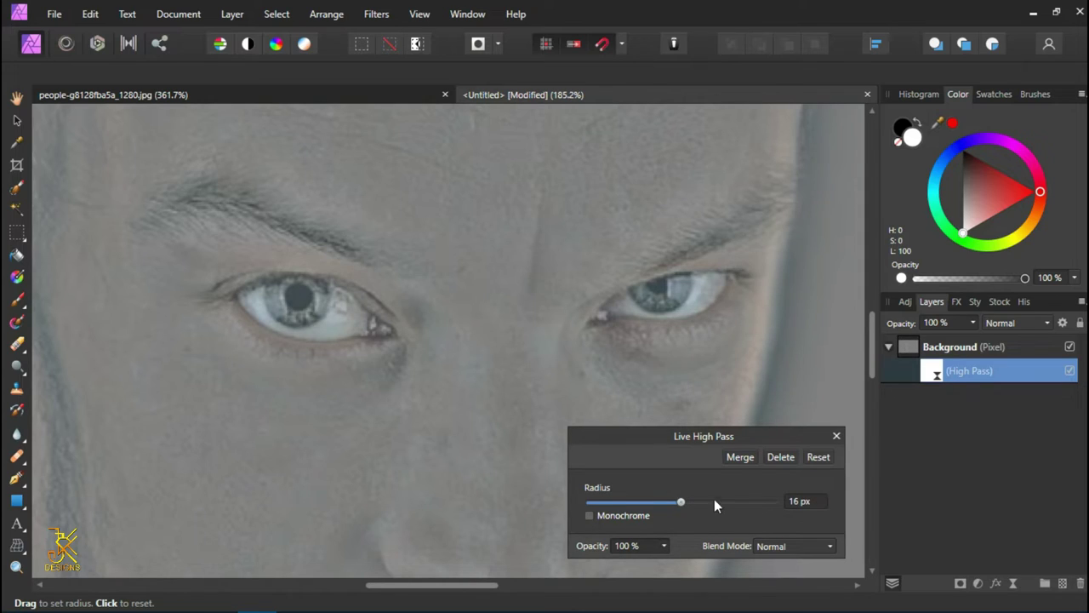
pyautogui.click(837, 437)
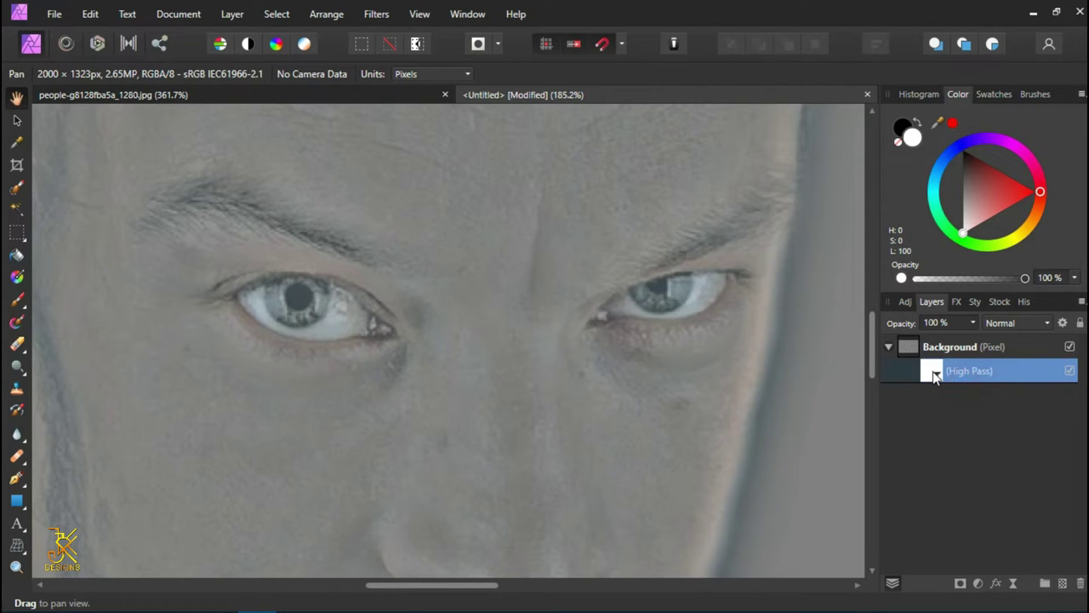
# Change the High Pass layer's blend mode to Soft Light.
pyautogui.click(1047, 324)
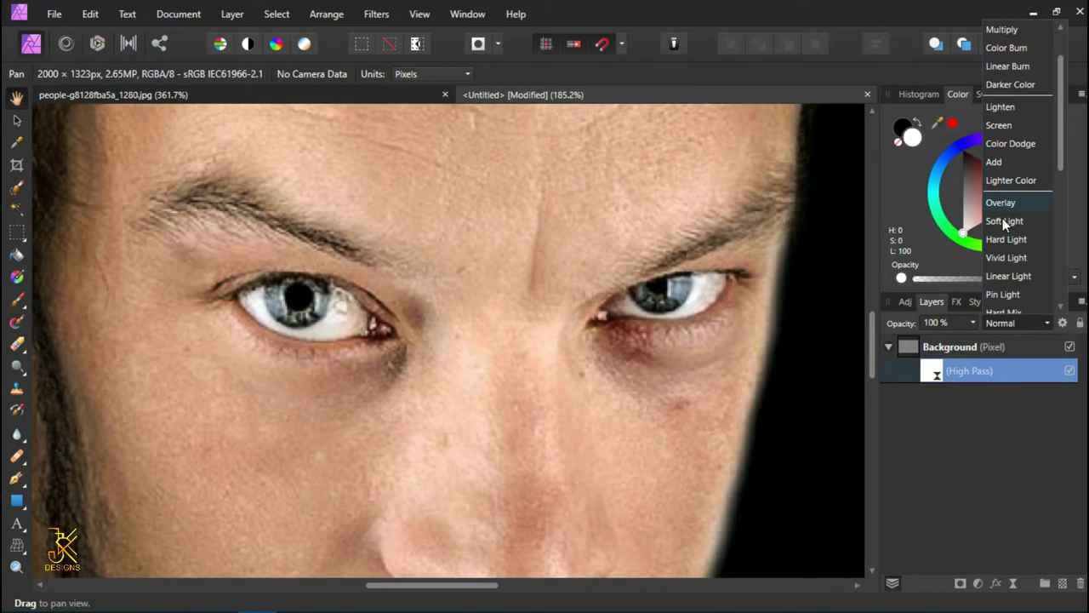
pyautogui.click(1003, 221)
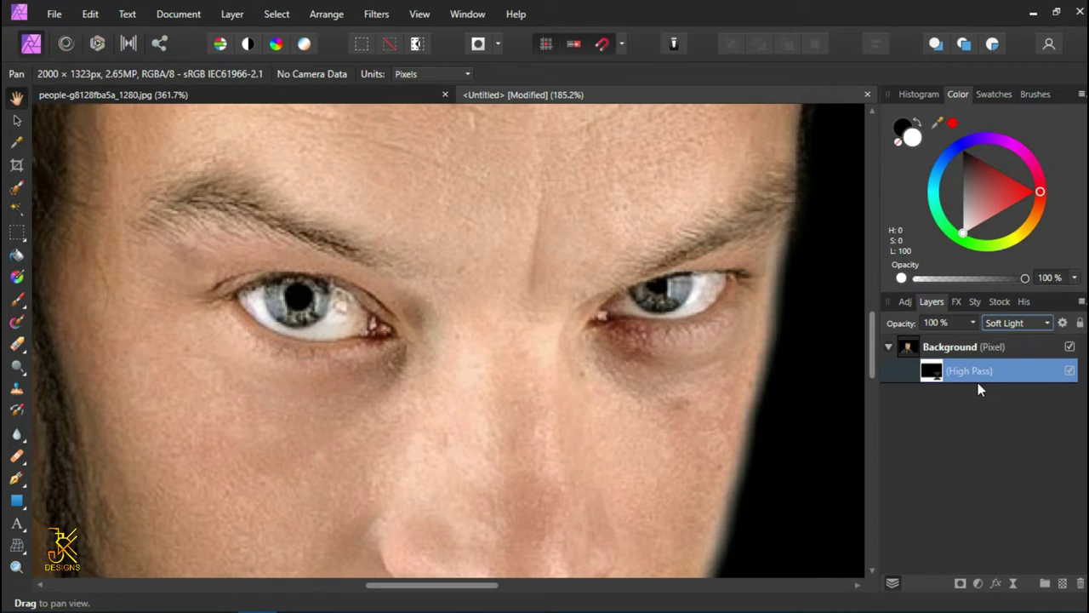
# Paint in white over the left and right eyes on the High Pass layer.
pyautogui.click(17, 301)
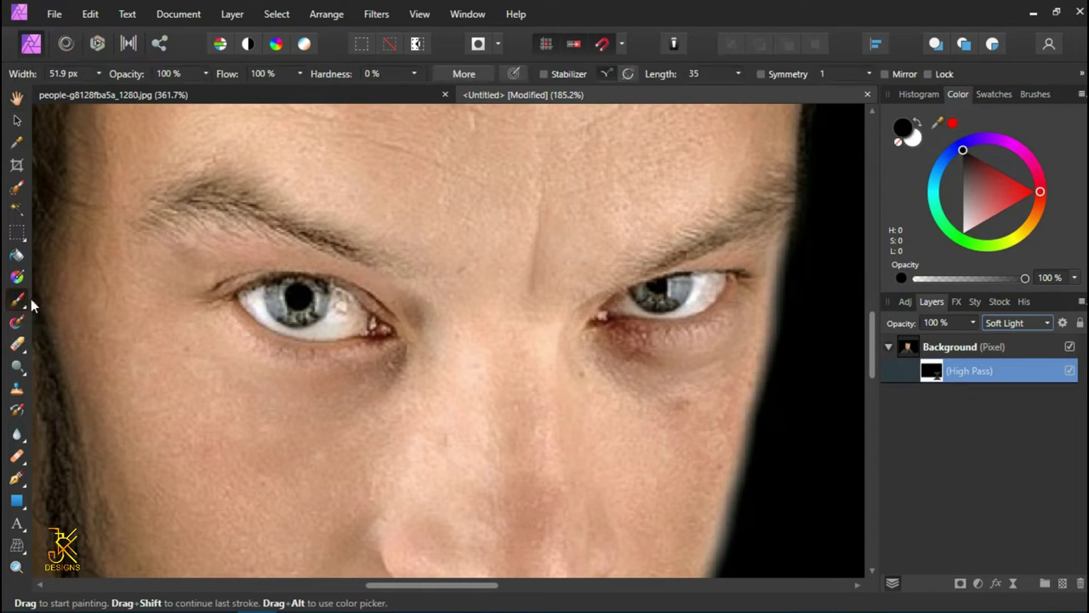
pyautogui.click(915, 141)
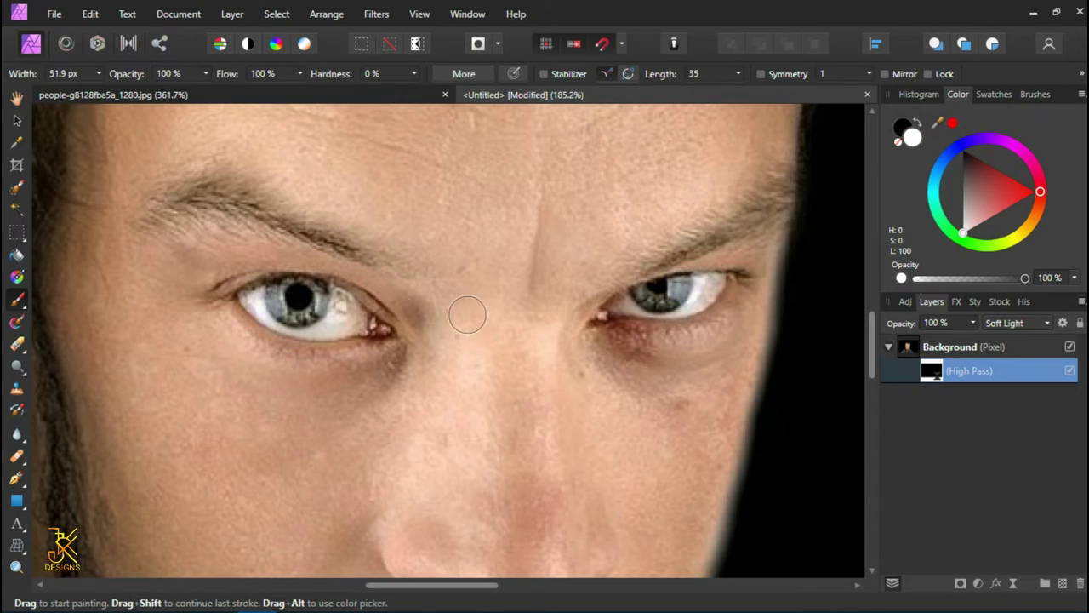
pyautogui.moveTo(352, 309)
pyautogui.mouseDown()
pyautogui.moveTo(234, 322)
pyautogui.moveTo(265, 336)
pyautogui.moveTo(347, 316)
pyautogui.moveTo(268, 300)
pyautogui.moveTo(313, 298)
pyautogui.moveTo(371, 328)
pyautogui.moveTo(248, 299)
pyautogui.moveTo(367, 310)
pyautogui.mouseUp()
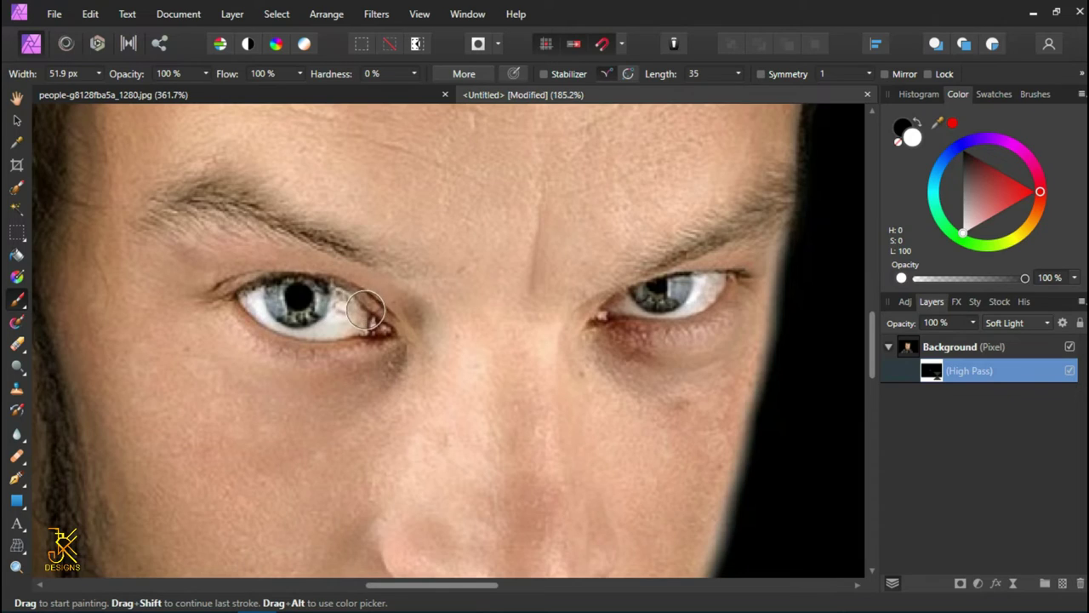
pyautogui.moveTo(625, 314)
pyautogui.mouseDown()
pyautogui.moveTo(619, 306)
pyautogui.moveTo(713, 293)
pyautogui.moveTo(664, 292)
pyautogui.moveTo(605, 315)
pyautogui.moveTo(698, 298)
pyautogui.moveTo(603, 312)
pyautogui.mouseUp()
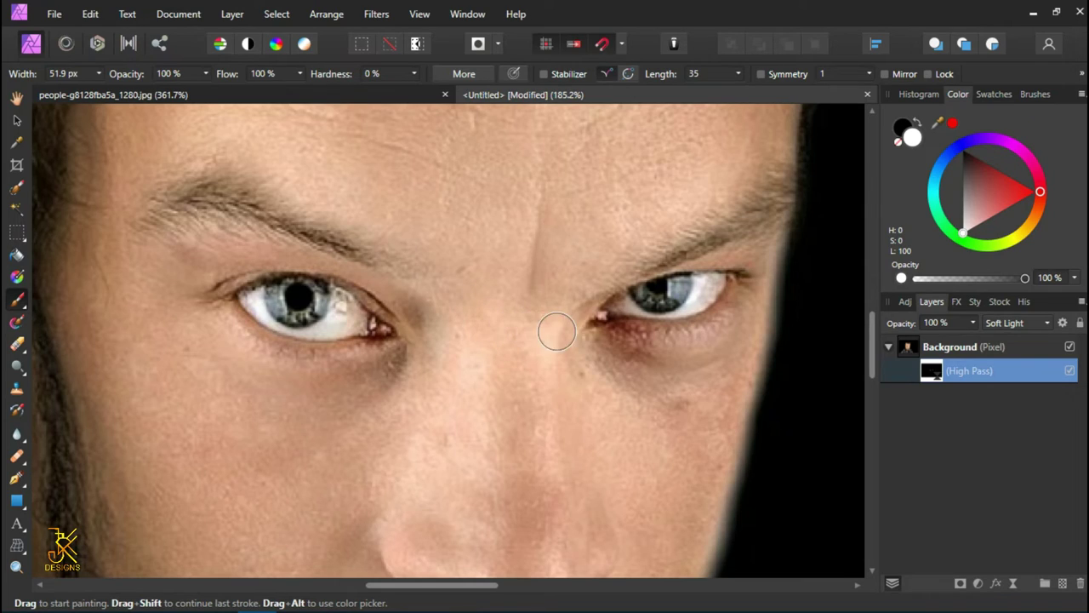
# Toggle the High Pass layer off and on, then view the original portrait for comparison.
pyautogui.click(1071, 373)
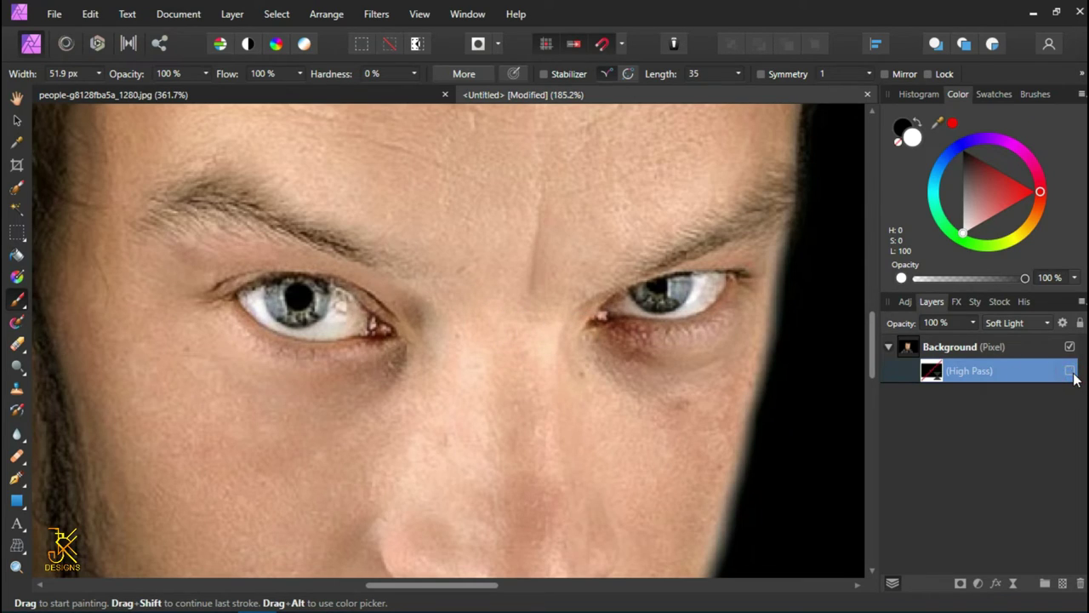
pyautogui.click(1072, 373)
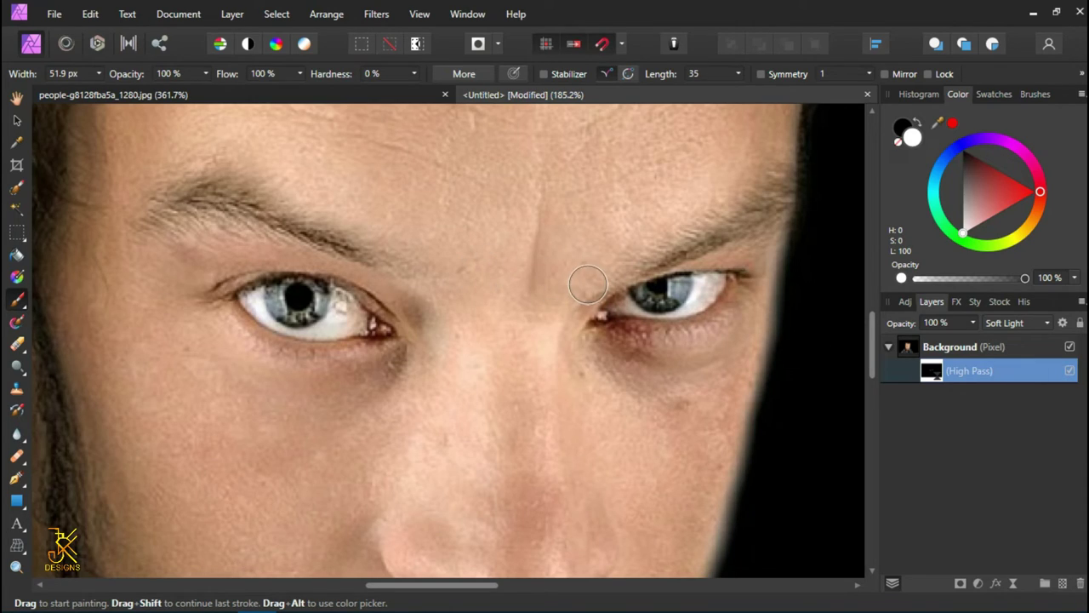
pyautogui.click(378, 98)
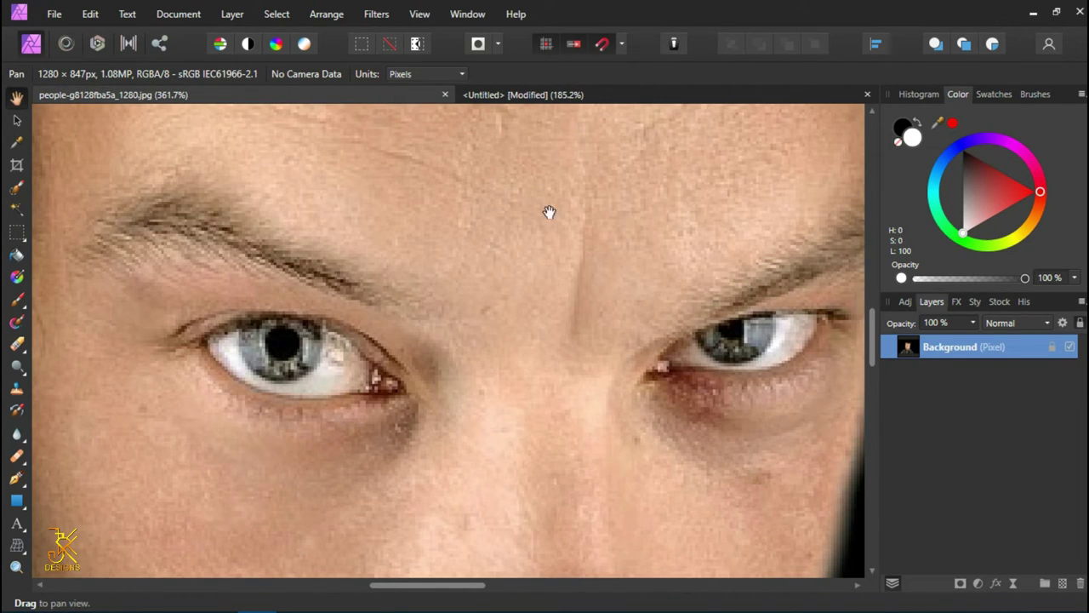
# Back on the Untitled copy, raise the High Pass radius to about 16.8 px and zoom out.
pyautogui.click(586, 97)
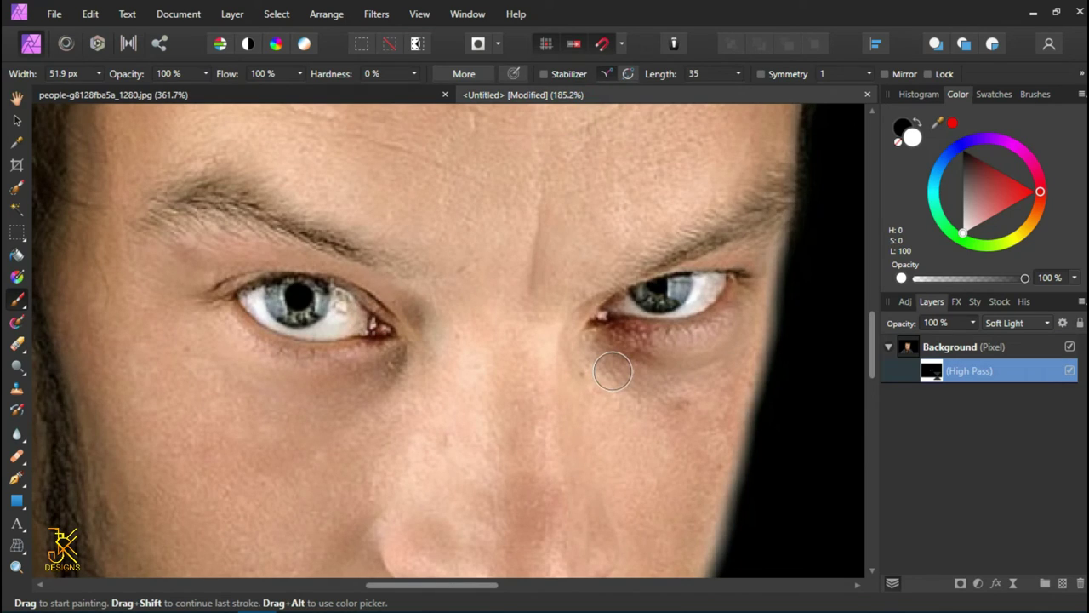
pyautogui.doubleClick(932, 375)
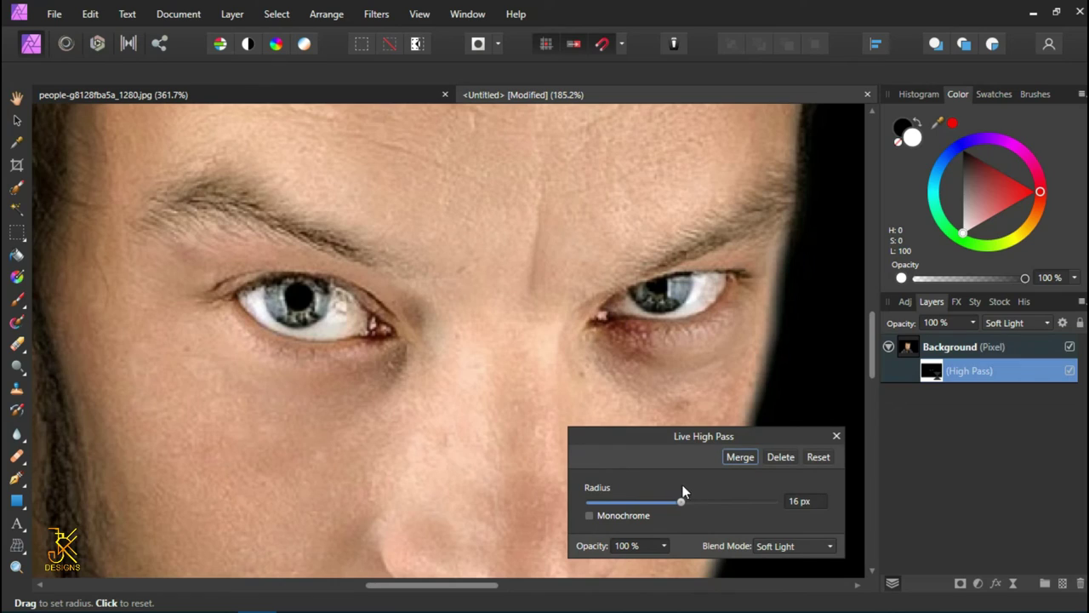
pyautogui.moveTo(681, 506)
pyautogui.mouseDown()
pyautogui.moveTo(729, 500)
pyautogui.moveTo(575, 501)
pyautogui.moveTo(766, 501)
pyautogui.moveTo(663, 504)
pyautogui.moveTo(683, 514)
pyautogui.mouseUp()
pyautogui.click(836, 436)
pyautogui.press('b')
pyautogui.scroll(-3, 605, 368)
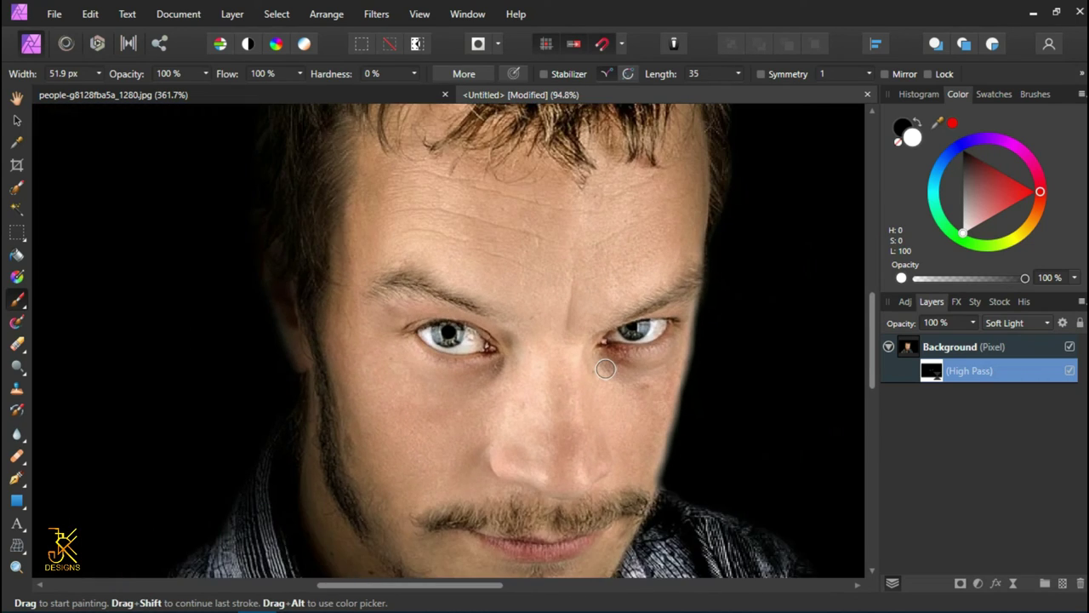
pyautogui.scroll(-2, 605, 369)
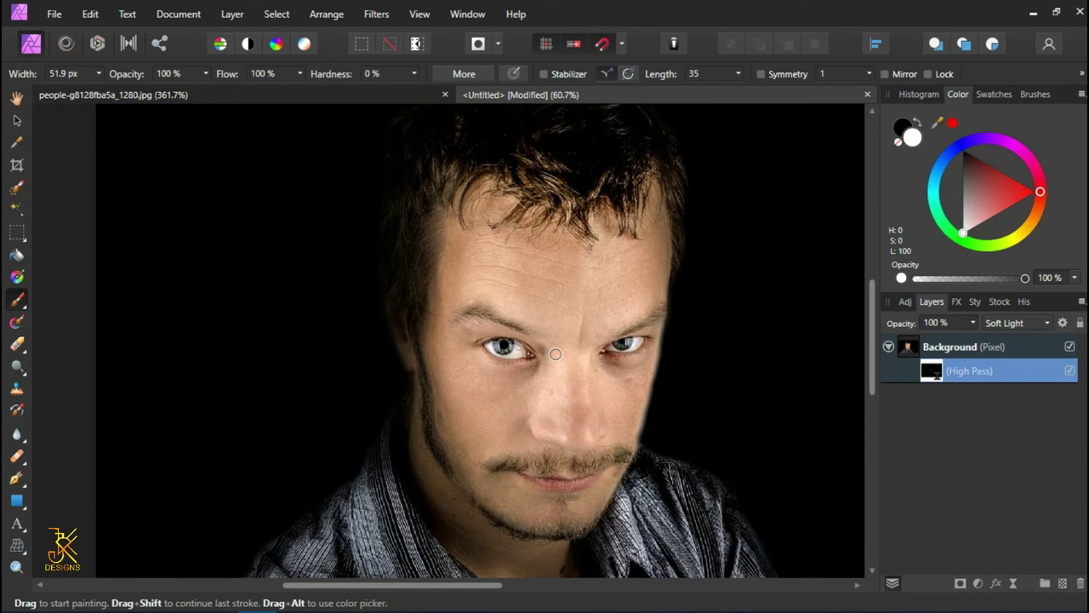